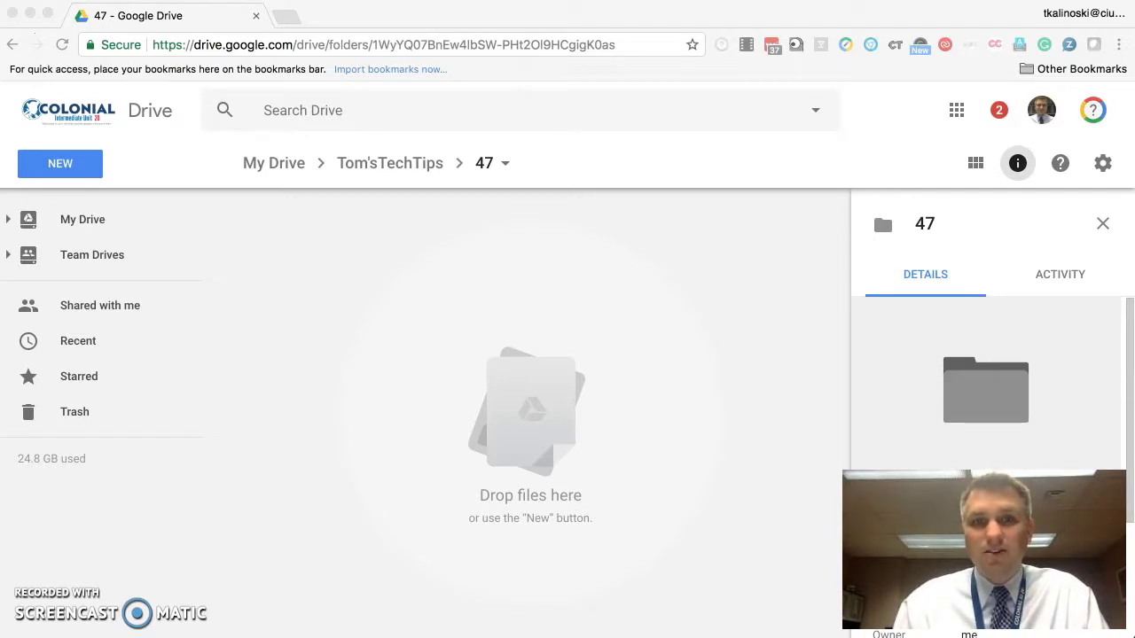
- Upload the Sample Excel Data.xls file from the computer into Drive folder 47
{"action": "left_click", "coordinate": [351, 397]}
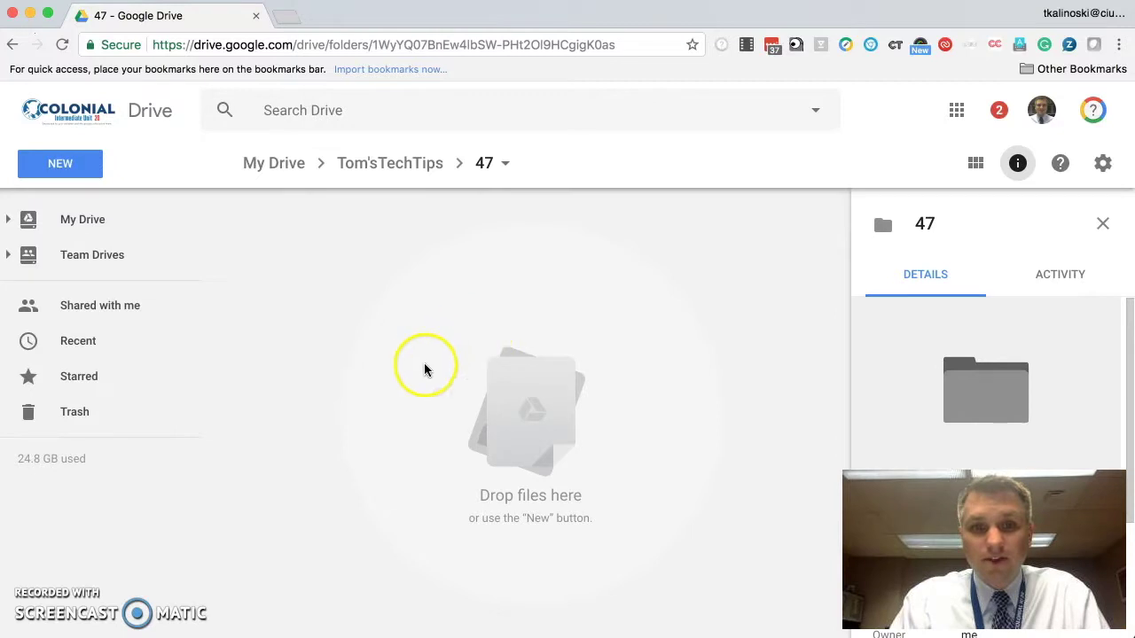
{"action": "left_click", "coordinate": [62, 164]}
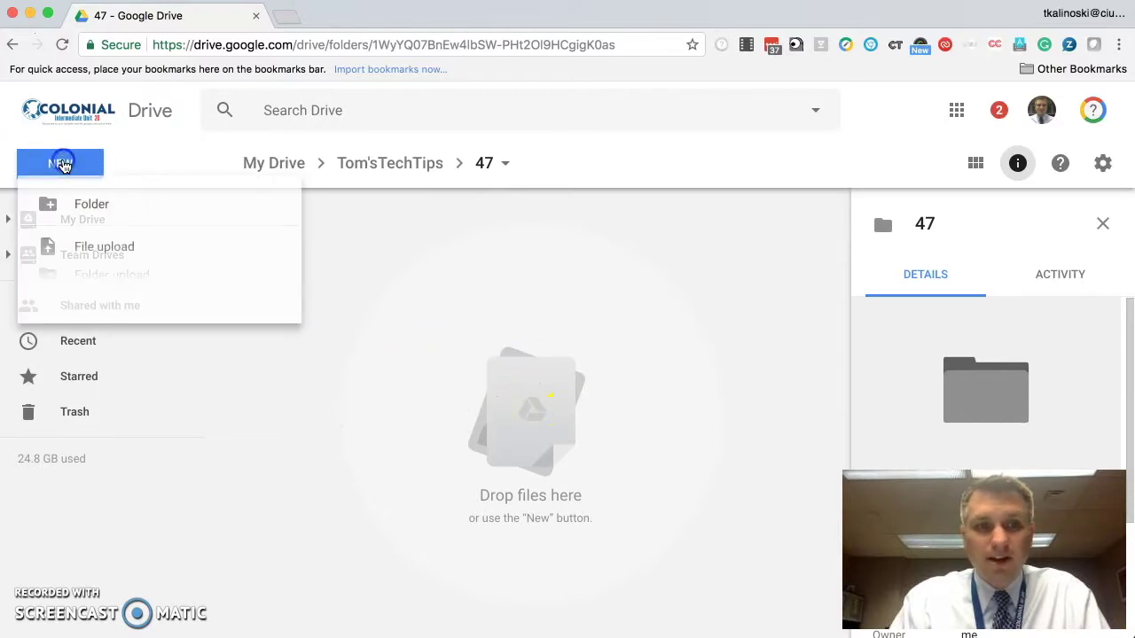
{"action": "left_click", "coordinate": [112, 255]}
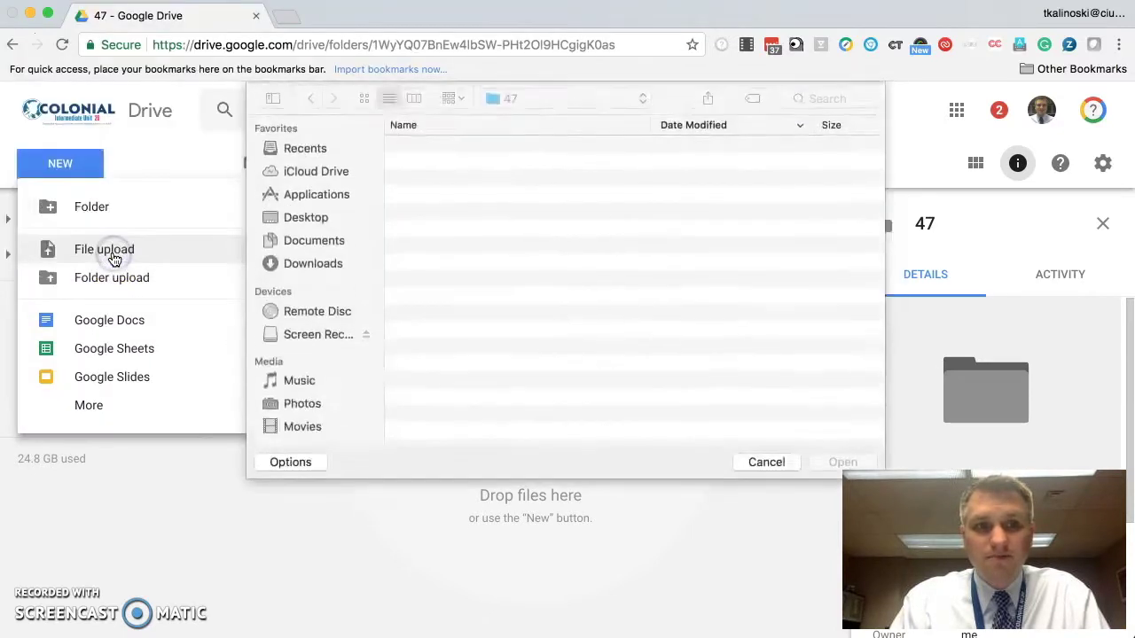
{"action": "left_click", "coordinate": [472, 148]}
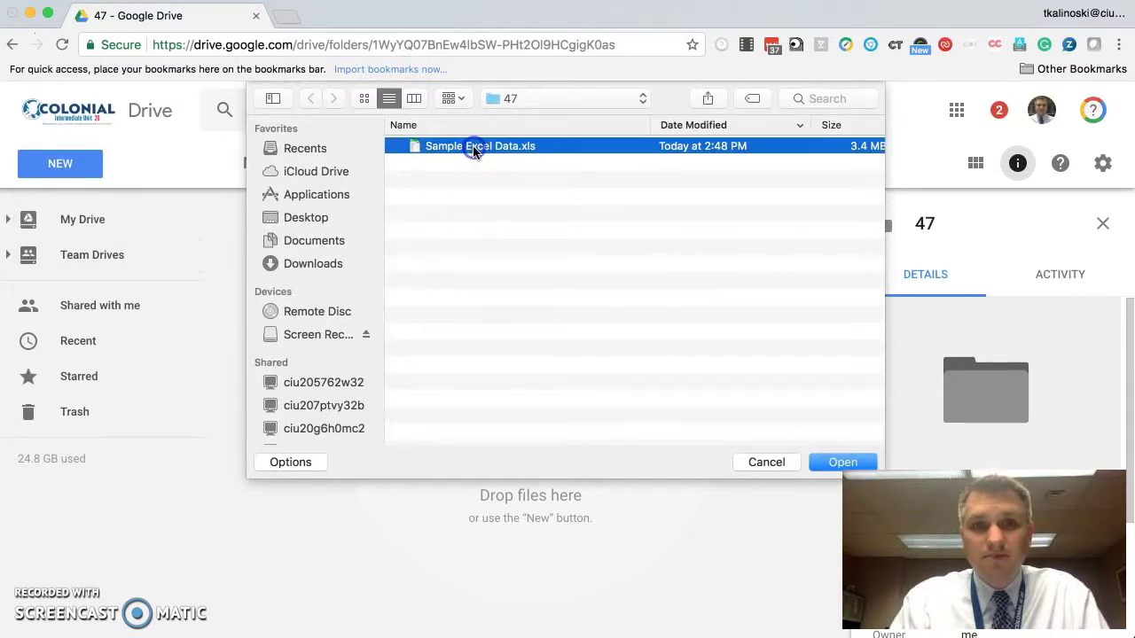
{"action": "left_click", "coordinate": [822, 465]}
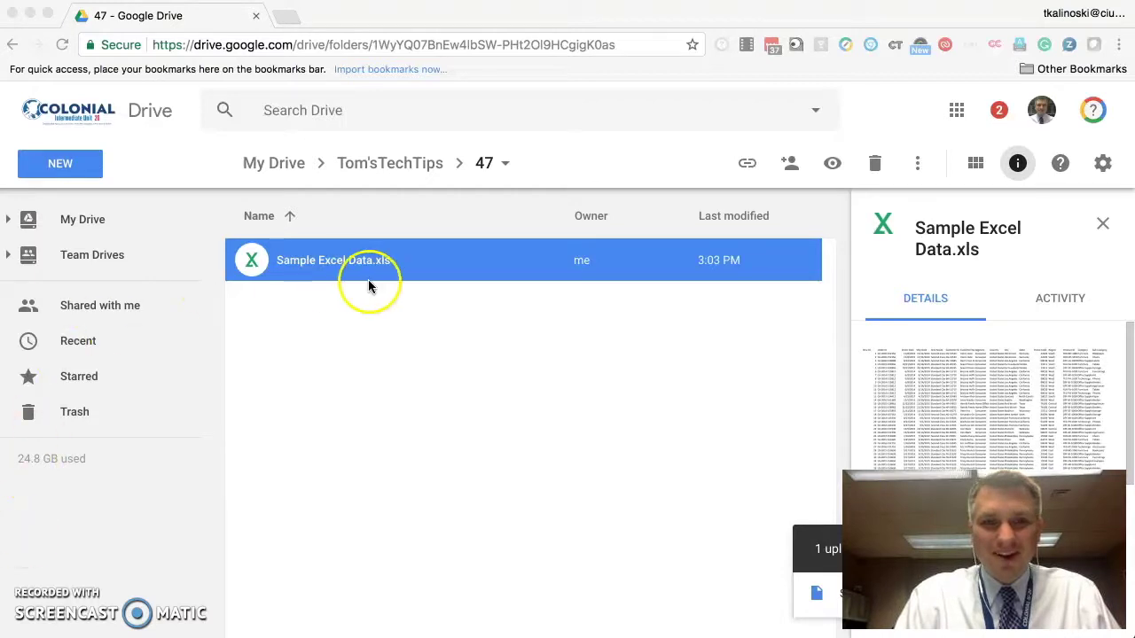
- Open the uploaded Sample Excel Data.xls and look through the rows and columns of its Orders sheet
{"action": "double_click", "coordinate": [304, 259]}
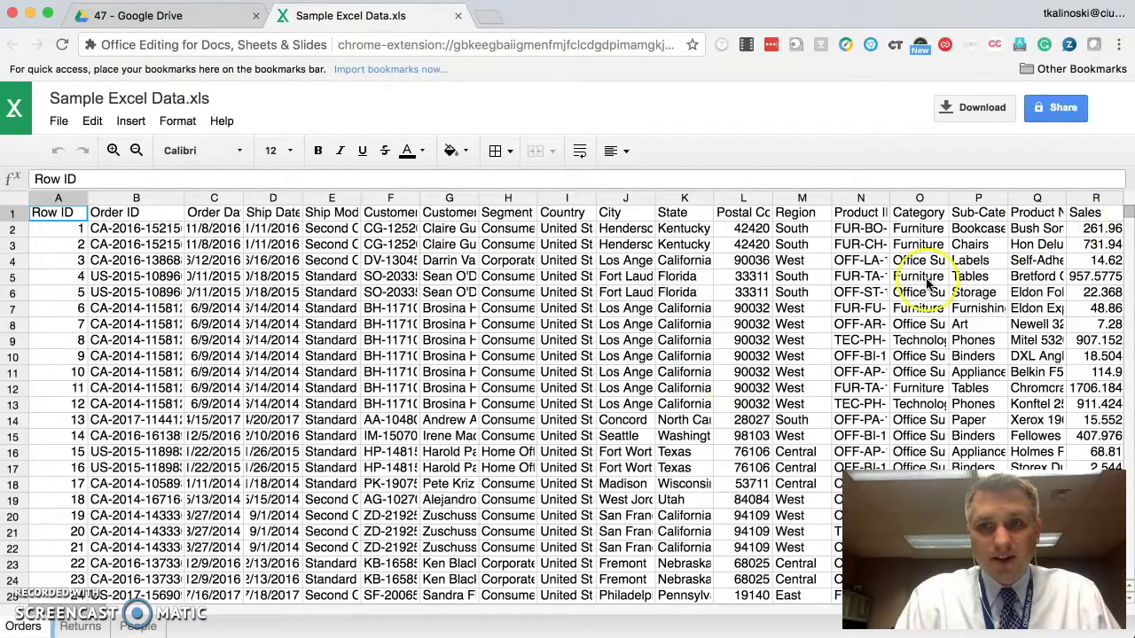
{"action": "scroll", "coordinate": [927, 282], "scroll_direction": "down", "scroll_amount": 20}
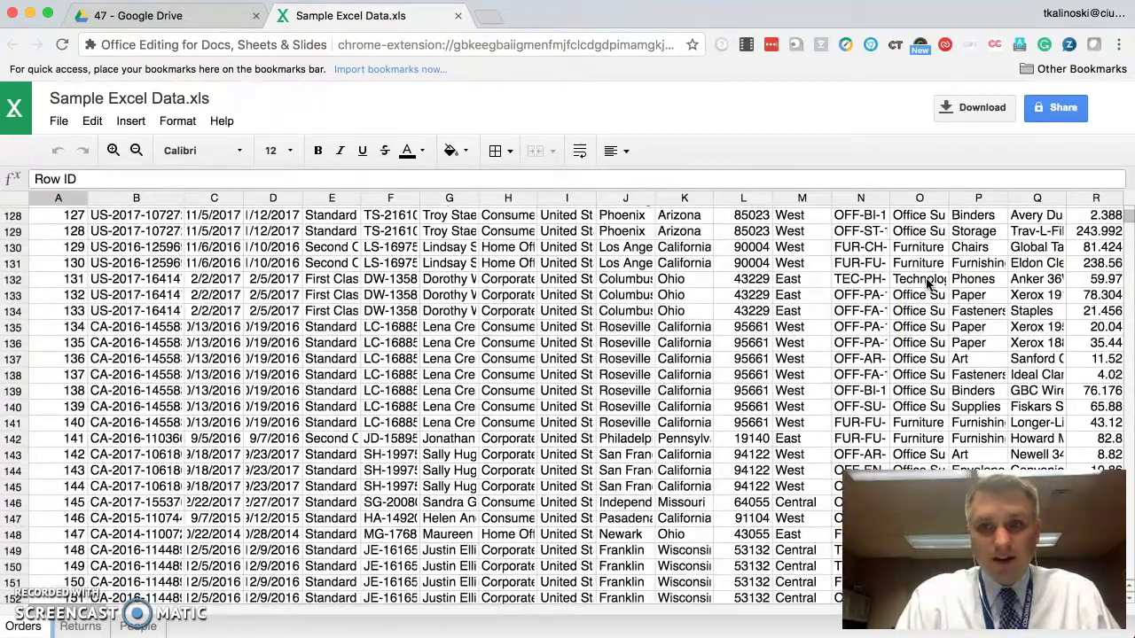
{"action": "scroll", "coordinate": [927, 282], "scroll_direction": "down", "scroll_amount": 20}
{"action": "scroll", "coordinate": [927, 284], "scroll_direction": "right", "scroll_amount": 15}
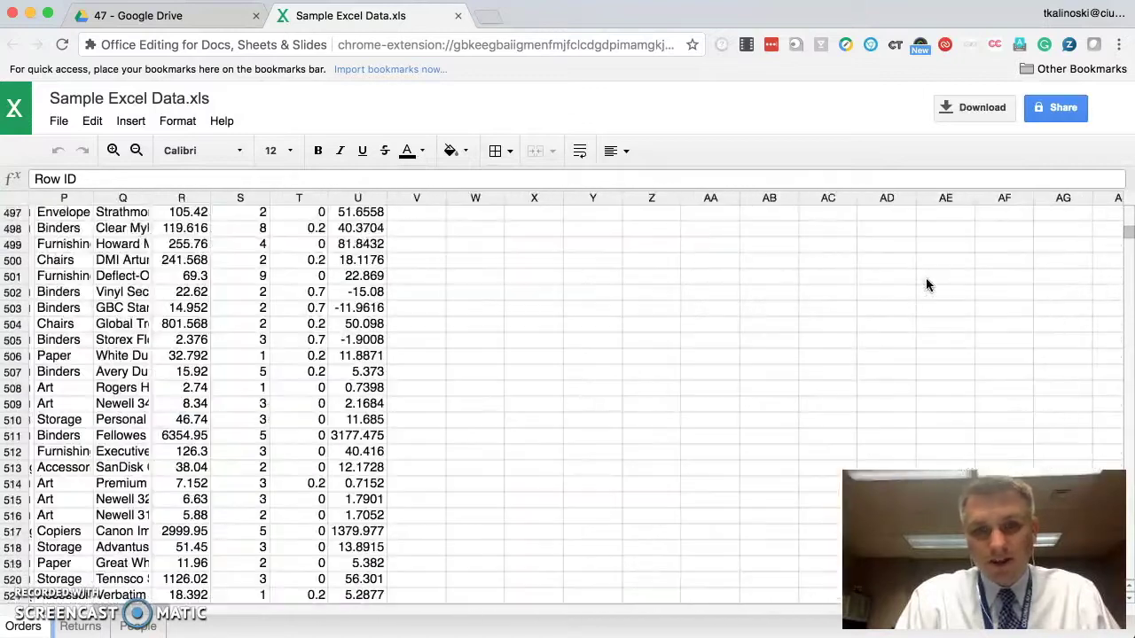
{"action": "scroll", "coordinate": [927, 284], "scroll_direction": "right", "scroll_amount": 20}
{"action": "scroll", "coordinate": [927, 283], "scroll_direction": "left", "scroll_amount": 20}
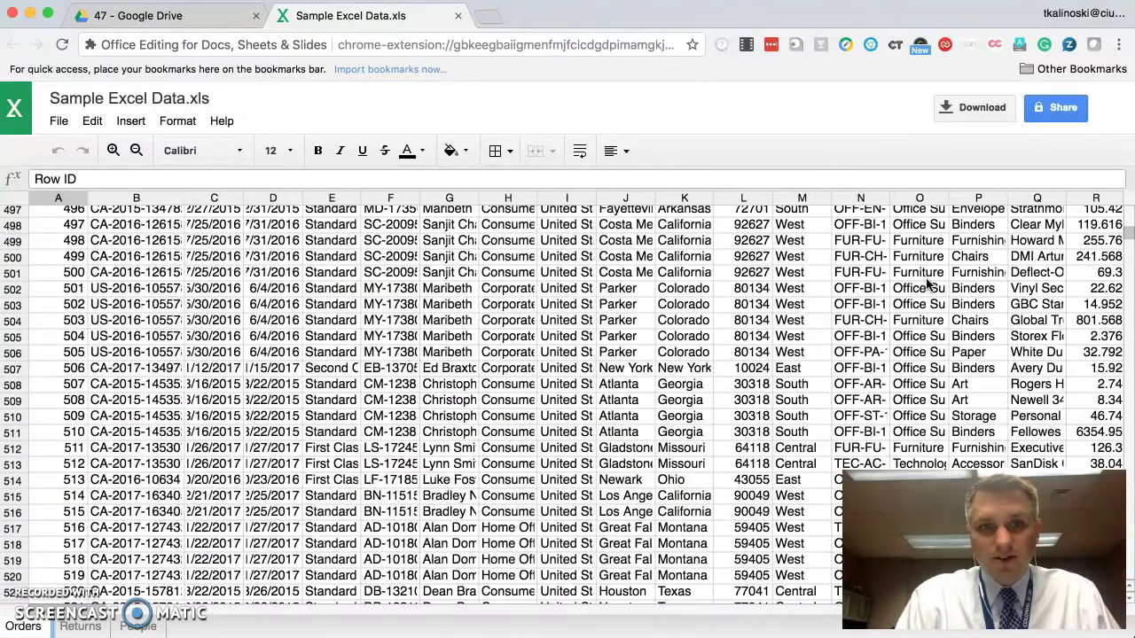
{"action": "scroll", "coordinate": [927, 282], "scroll_direction": "up", "scroll_amount": 2}
- Make the Consumer entry in cell H499 bold and underlined
{"action": "left_click", "coordinate": [521, 268]}
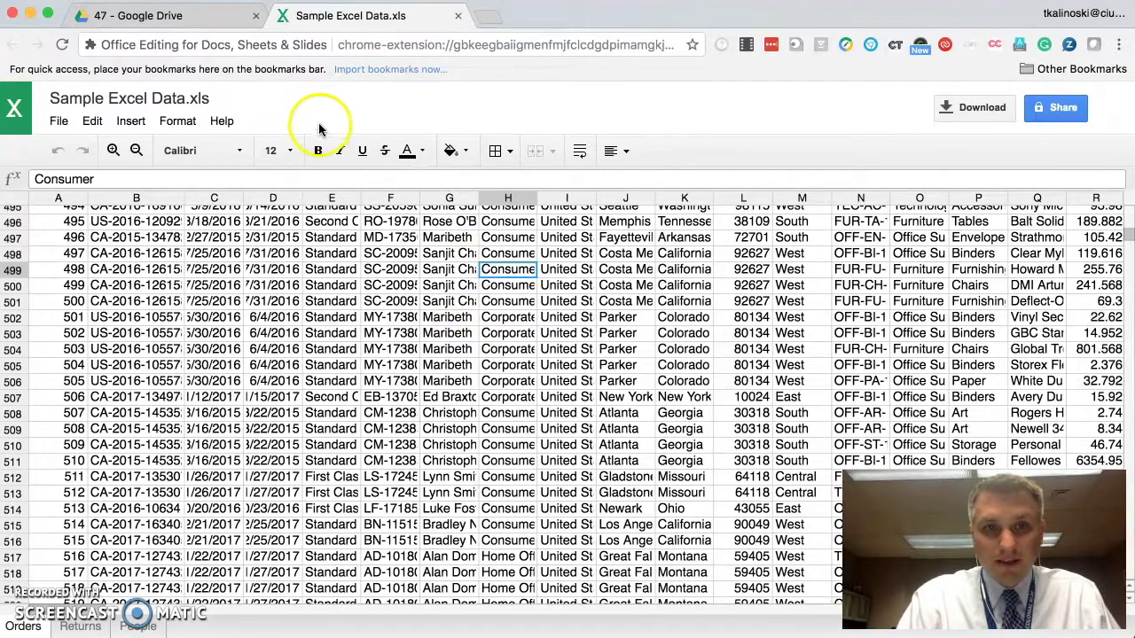
{"action": "left_click", "coordinate": [363, 152]}
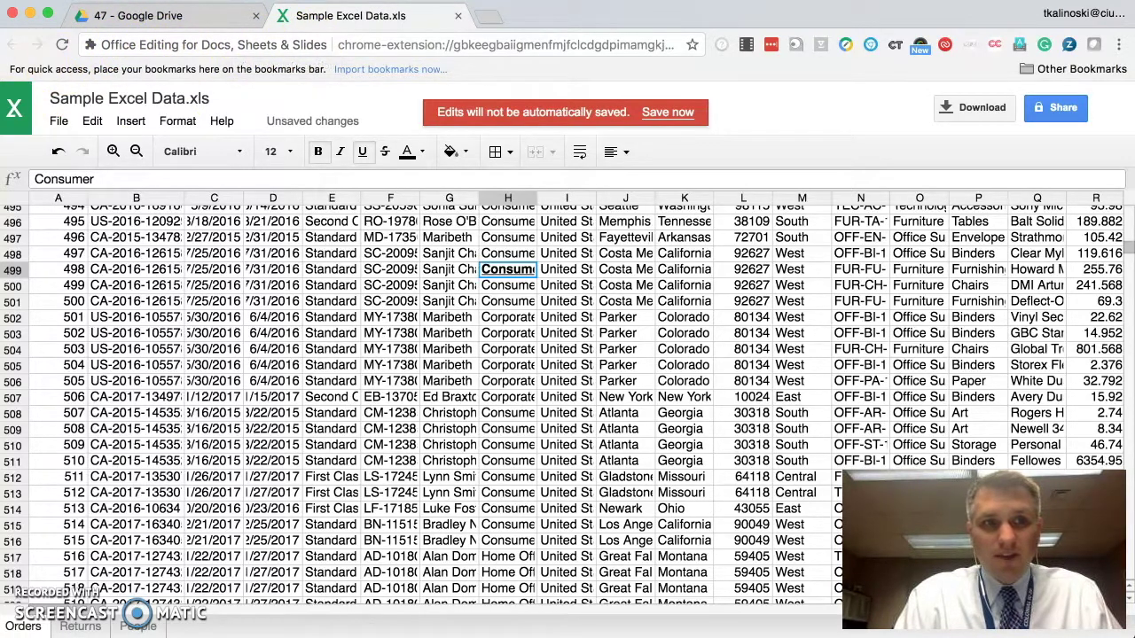
- Save the Excel workbook as a Google Sheets file and dismiss the conversion notice
{"action": "left_click", "coordinate": [60, 123]}
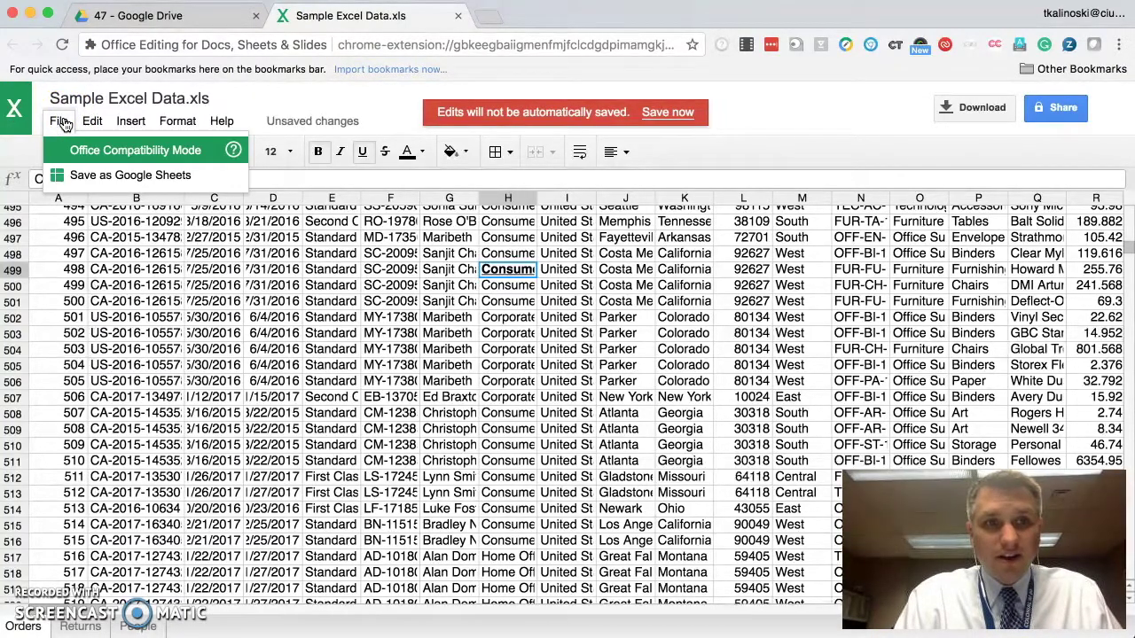
{"action": "left_click", "coordinate": [99, 178]}
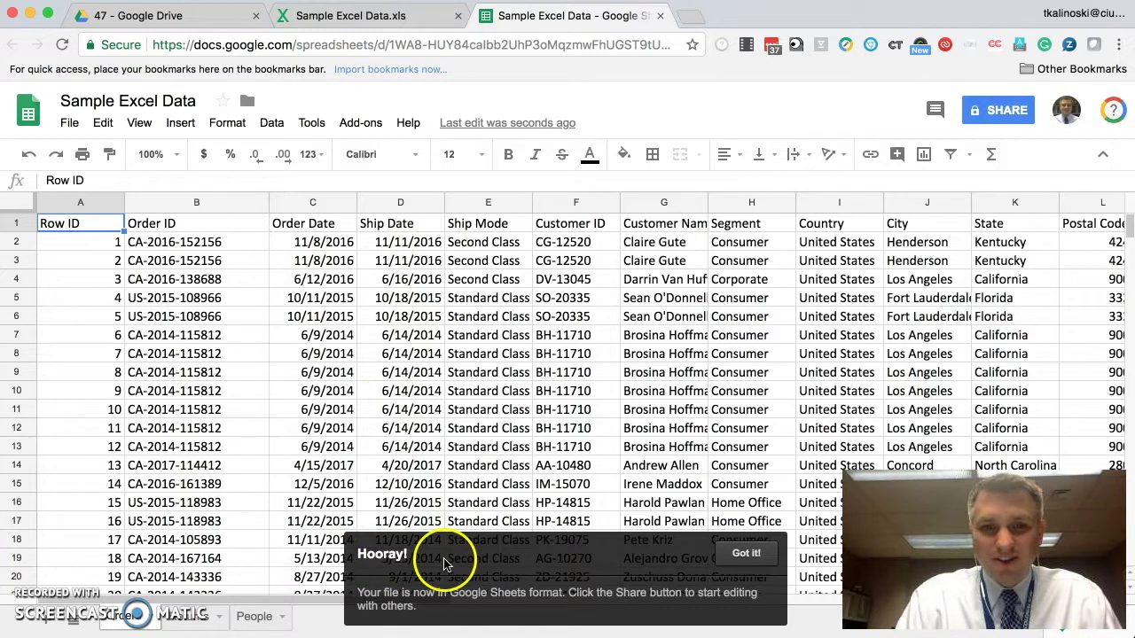
{"action": "left_click", "coordinate": [749, 557]}
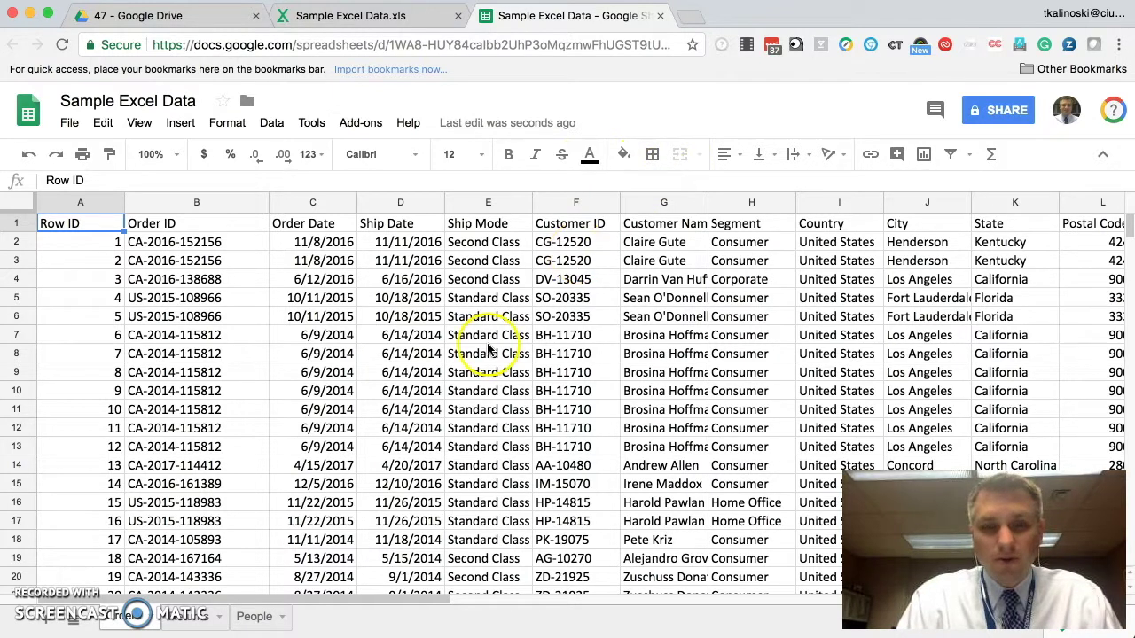
- Make the Standard Class entry in cell E7 bold and underlined, and check the file's save status
{"action": "left_click", "coordinate": [475, 337]}
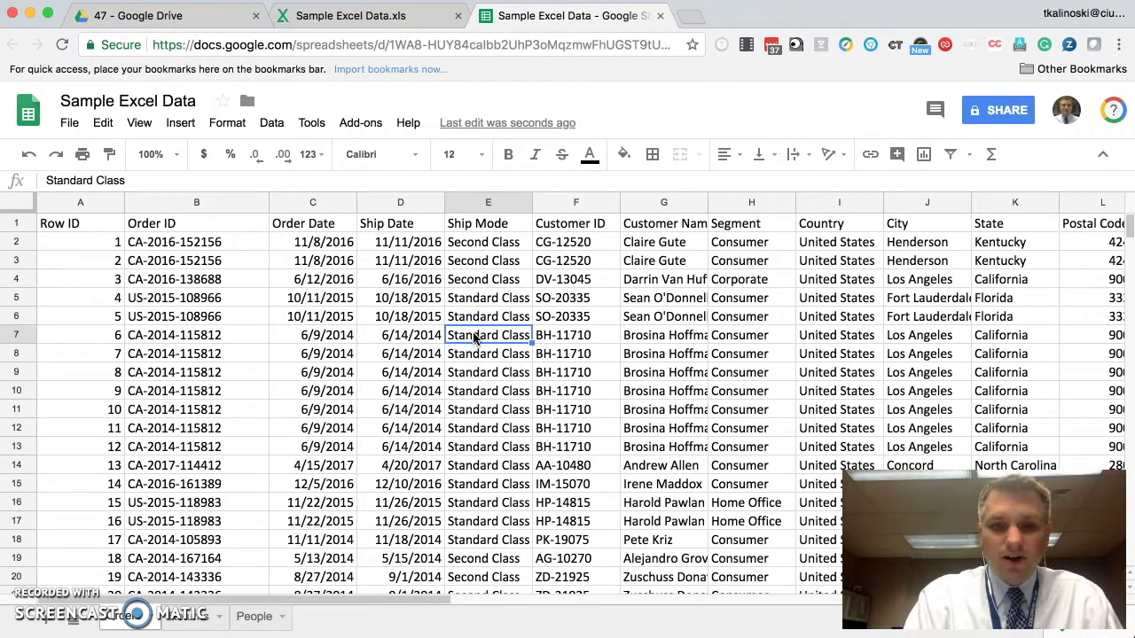
{"action": "key", "text": "ctrl+b"}
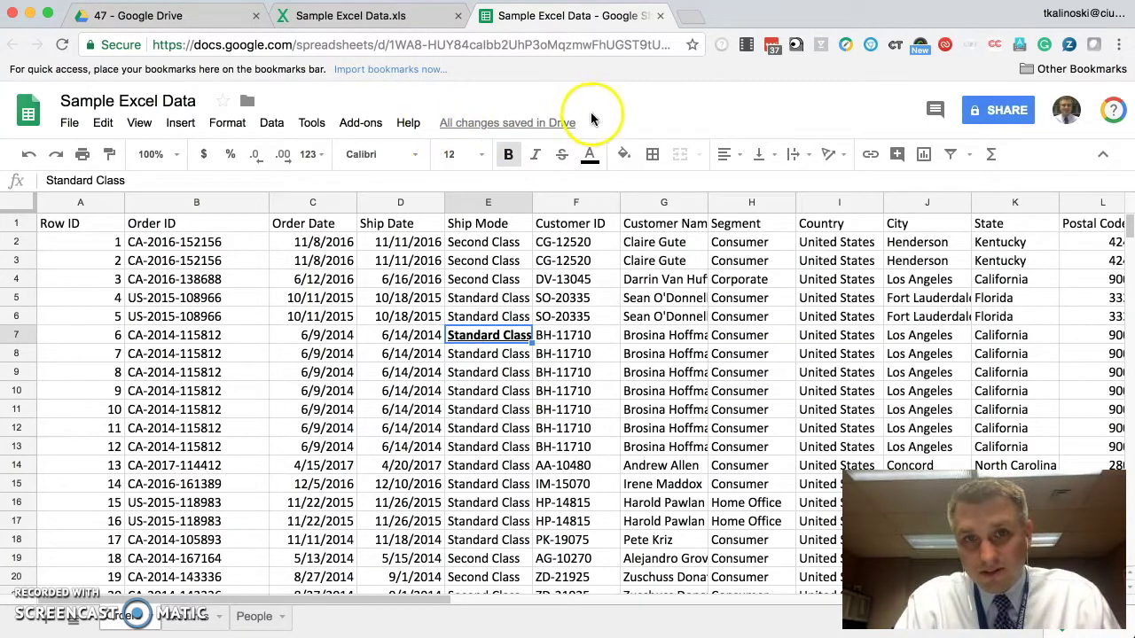
{"action": "mouse_move", "coordinate": [536, 126]}
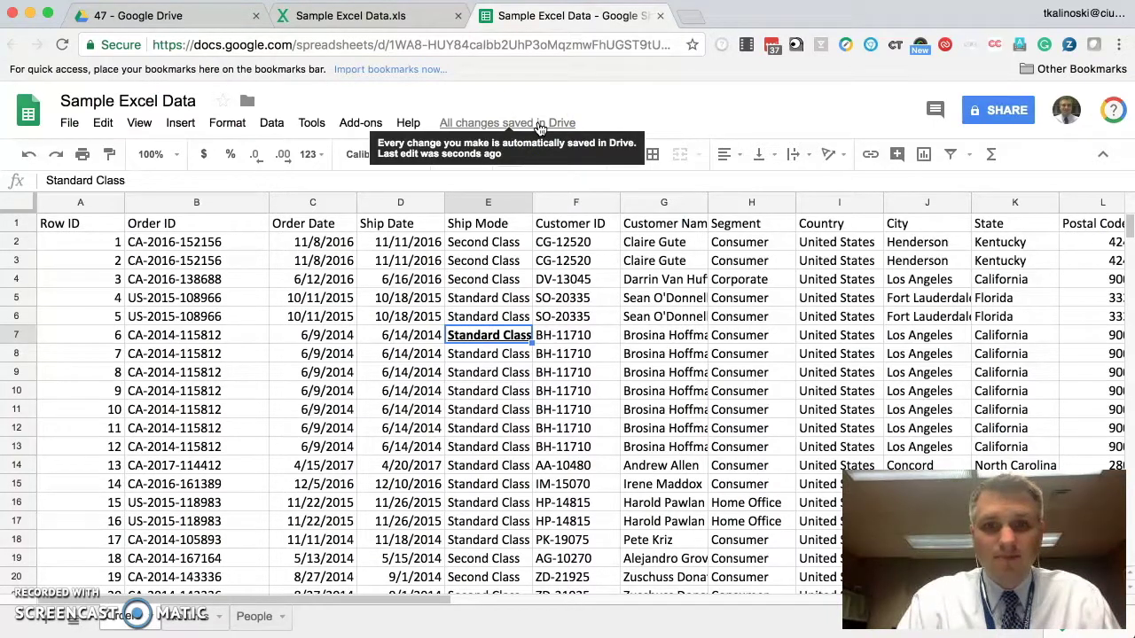
- Return to folder 47 in Drive and close both open Sample Excel Data tabs, leaving the Excel file's edits unsaved
{"action": "left_click", "coordinate": [197, 19]}
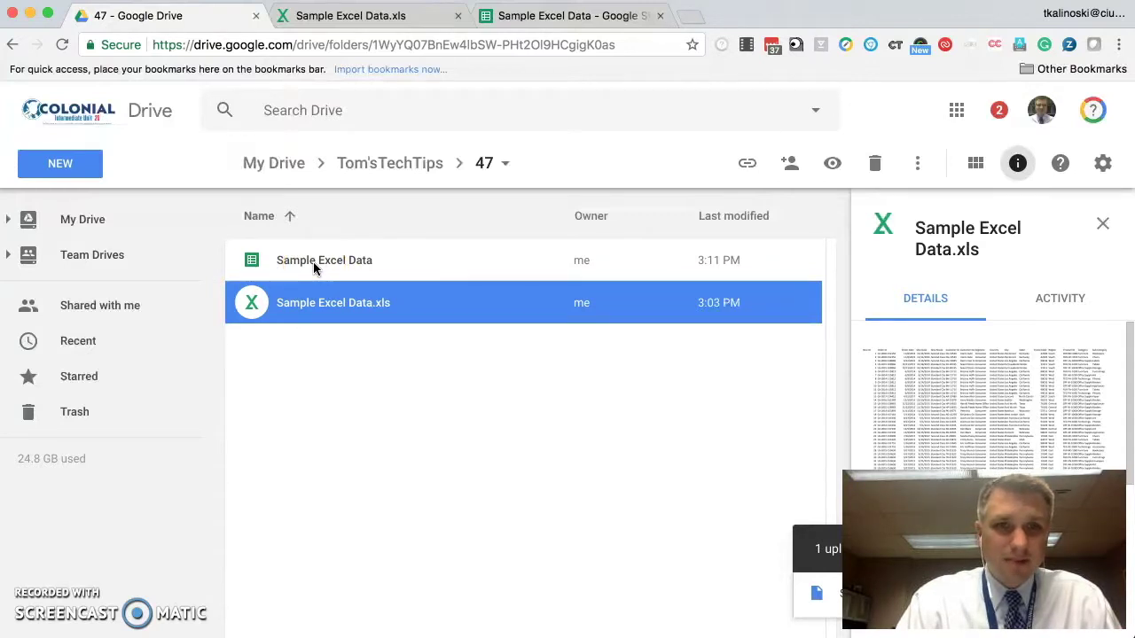
{"action": "left_click", "coordinate": [325, 312]}
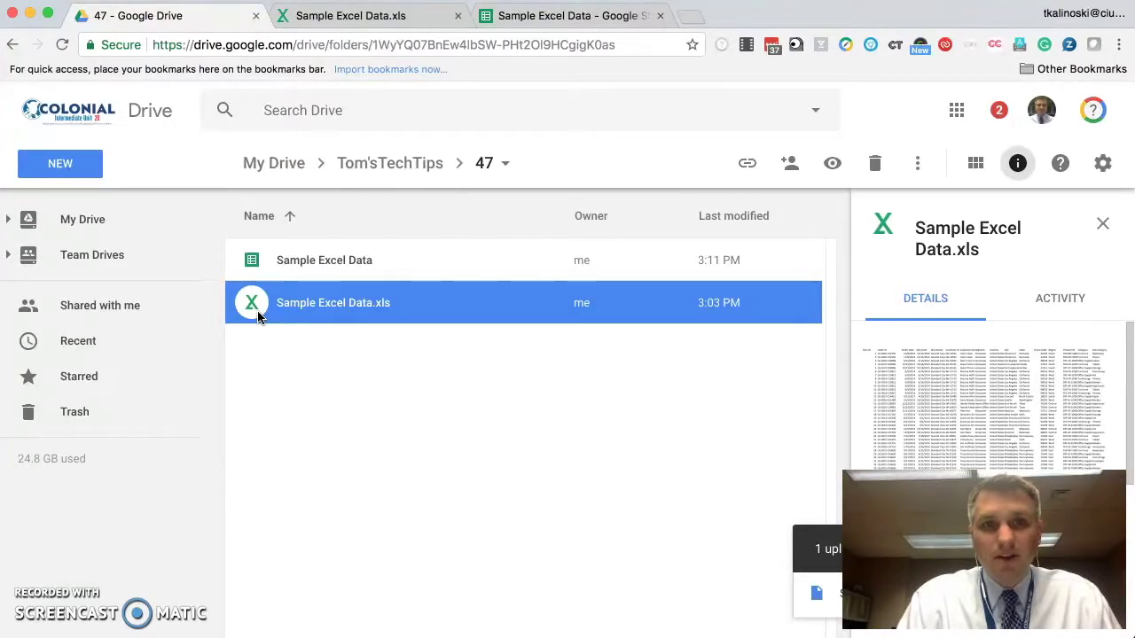
{"action": "left_click", "coordinate": [458, 16]}
{"action": "left_click", "coordinate": [707, 228]}
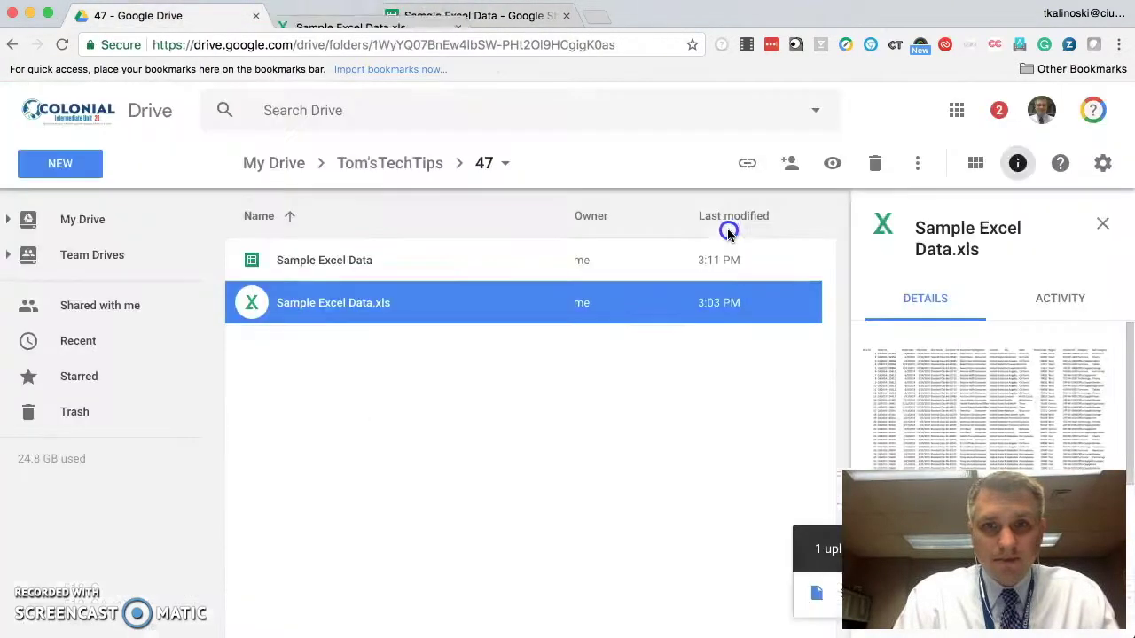
{"action": "left_click", "coordinate": [458, 17]}
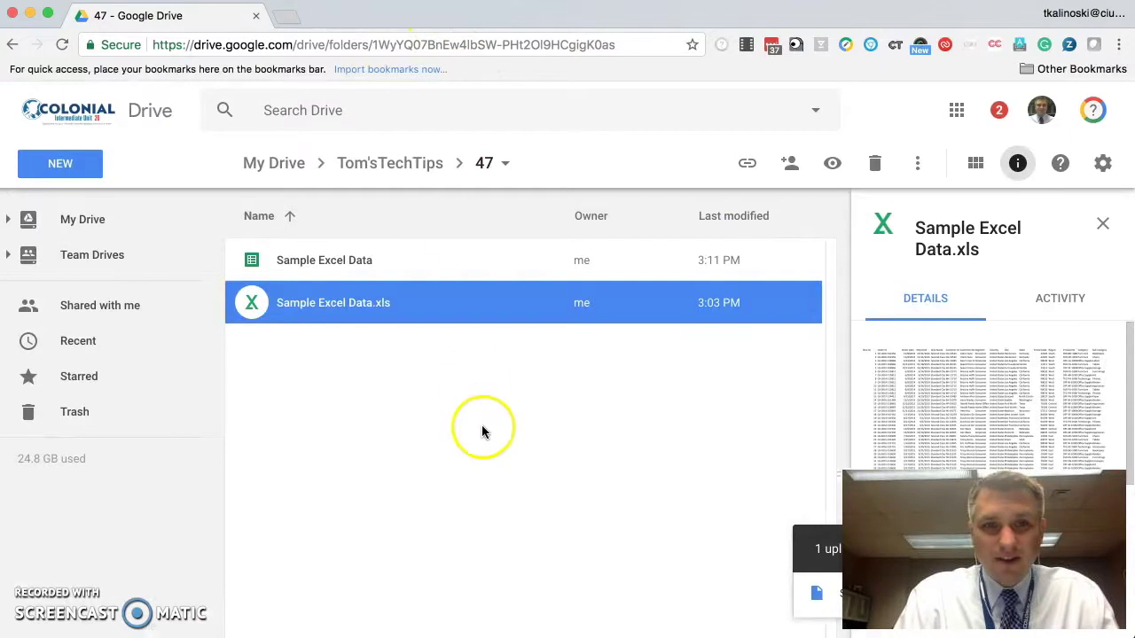
- Remove both Sample Excel Data and Sample Excel Data.xls from folder 47
{"action": "right_click", "coordinate": [385, 445]}
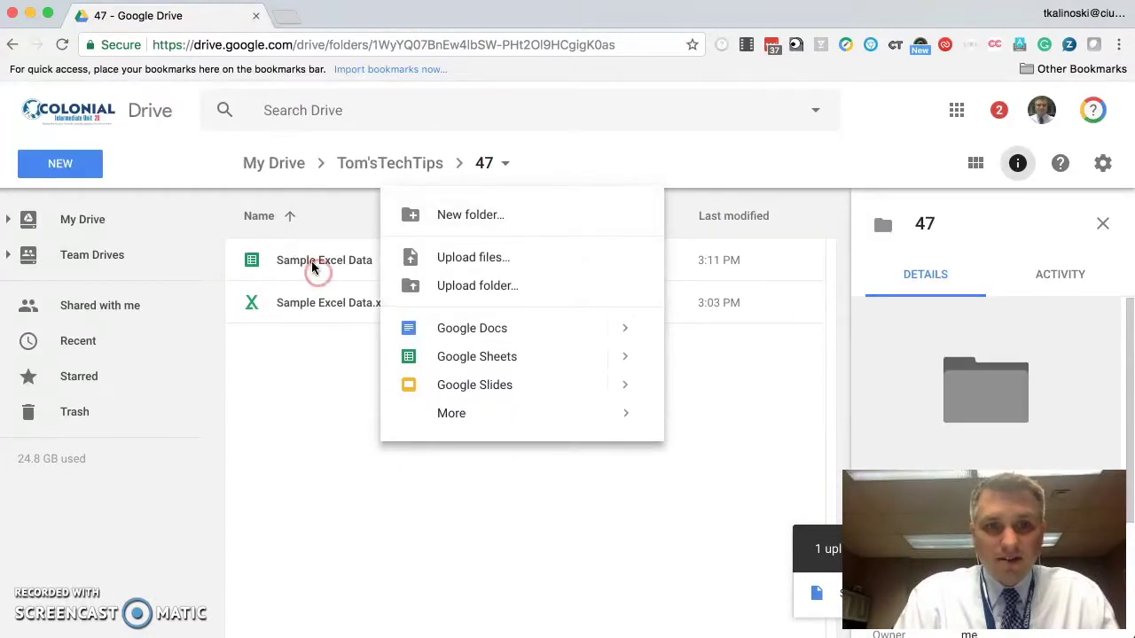
{"action": "left_click", "coordinate": [316, 264]}
{"action": "left_click", "coordinate": [324, 298], "text": "shift"}
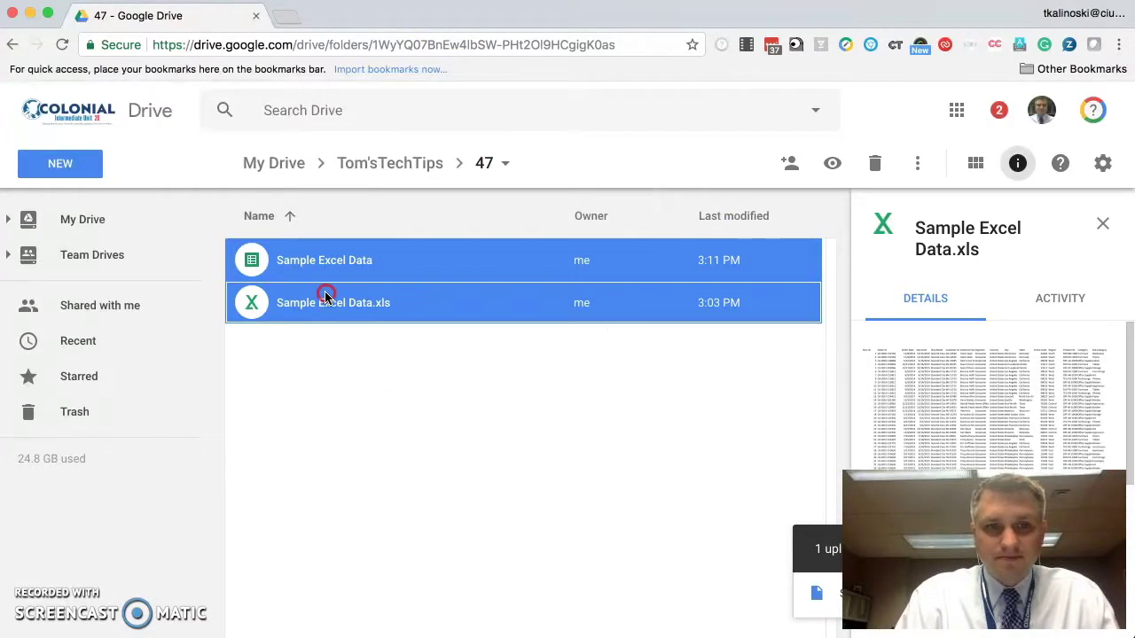
{"action": "right_click", "coordinate": [324, 293]}
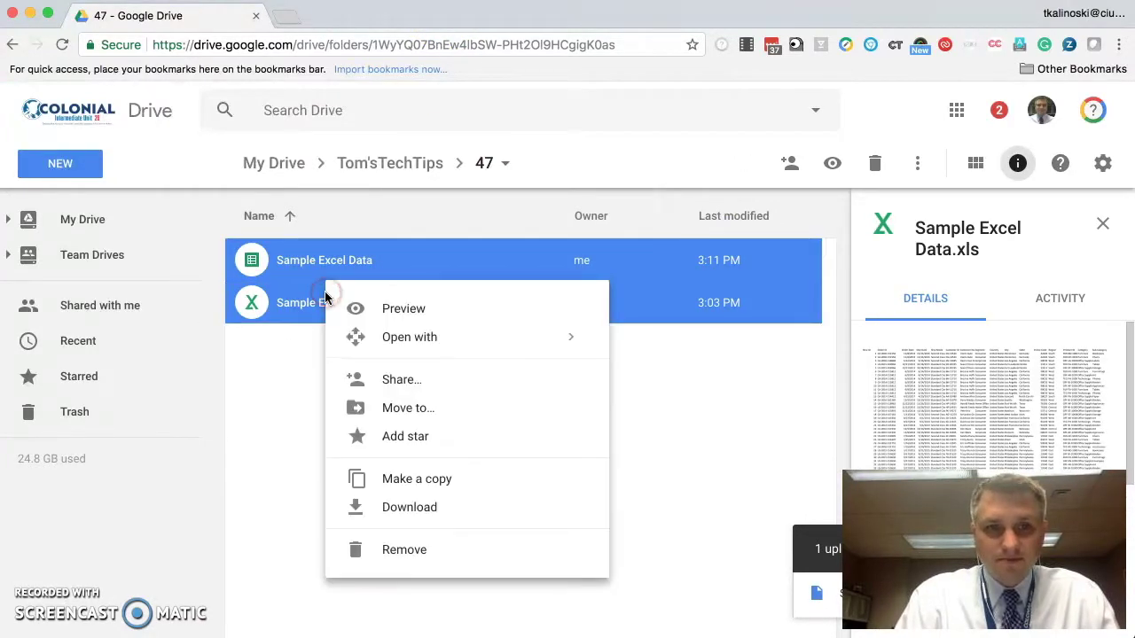
{"action": "left_click", "coordinate": [442, 553]}
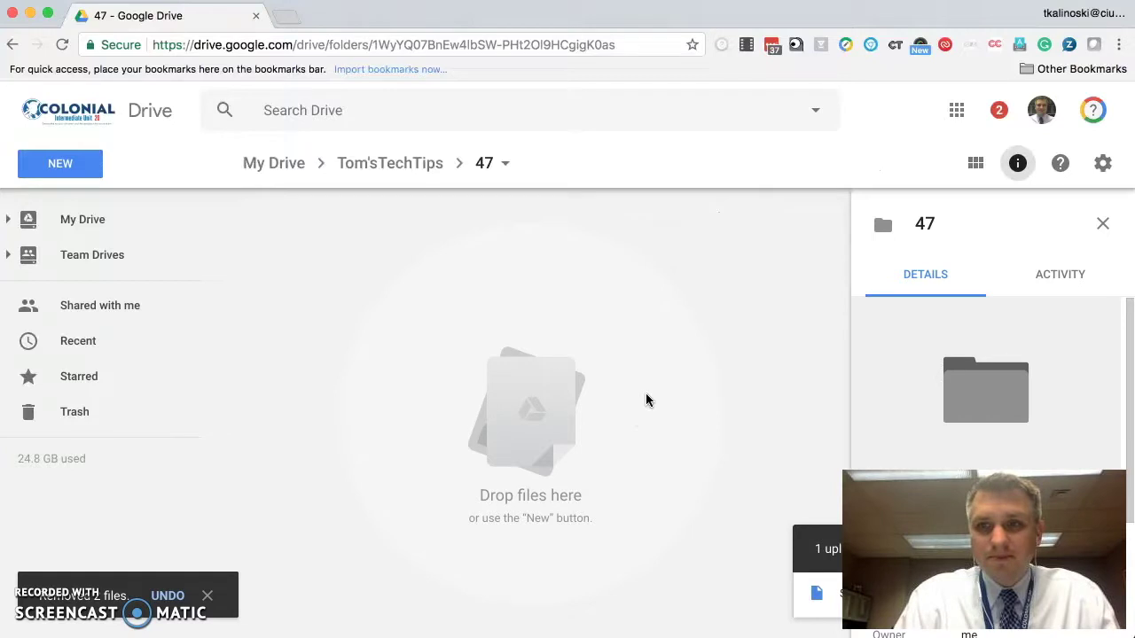
- Enable converting uploaded files to Google Docs editor format in the Drive settings
{"action": "left_click", "coordinate": [1104, 167]}
{"action": "left_click", "coordinate": [1035, 211]}
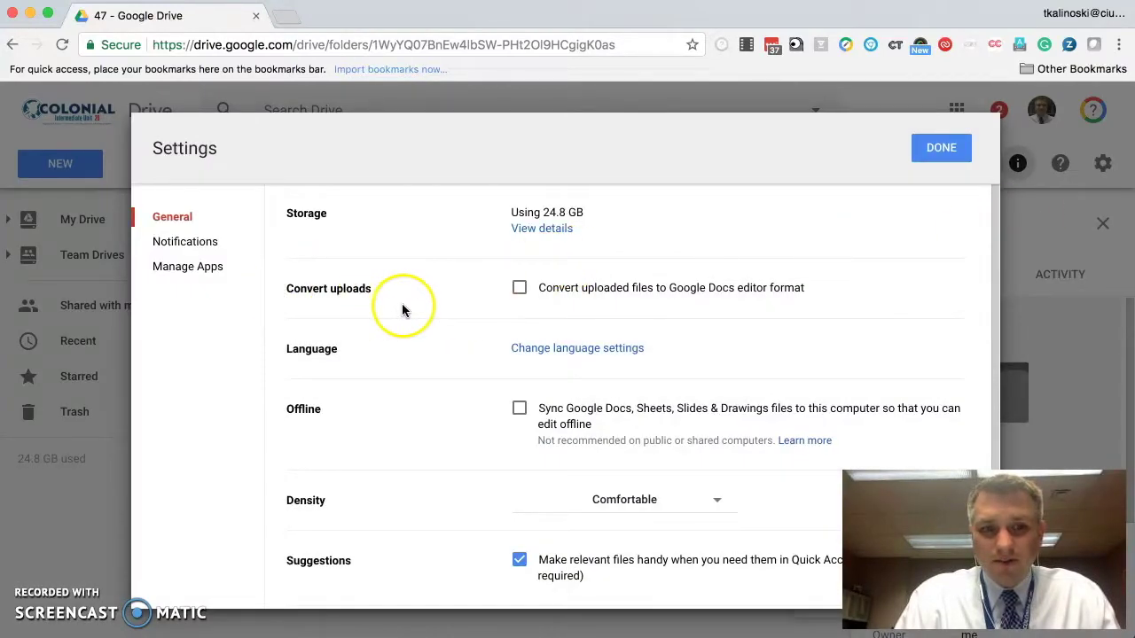
{"action": "left_click", "coordinate": [519, 288]}
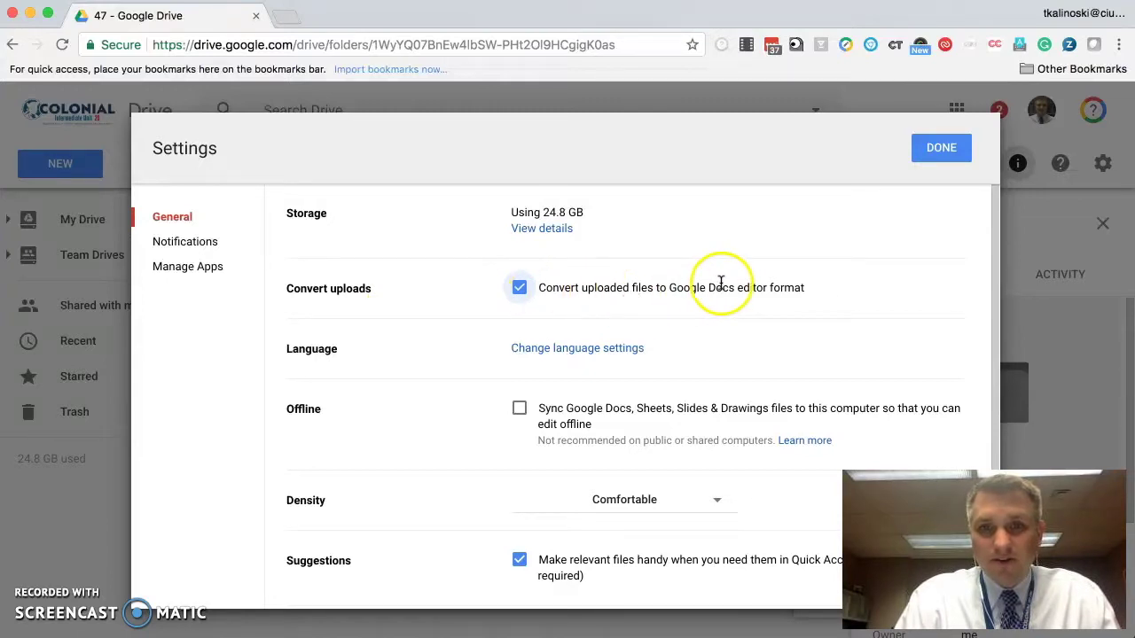
{"action": "left_click", "coordinate": [945, 148]}
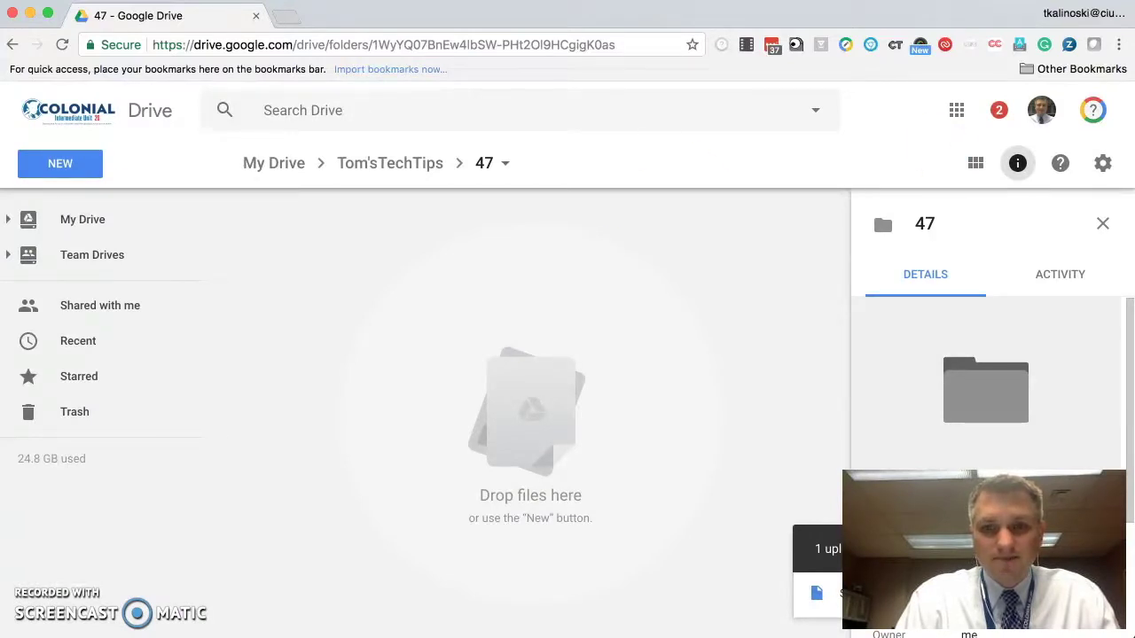
- Dismiss the old upload notice and upload Sample Excel Data.xls to folder 47 again with conversion enabled
{"action": "left_click", "coordinate": [61, 174]}
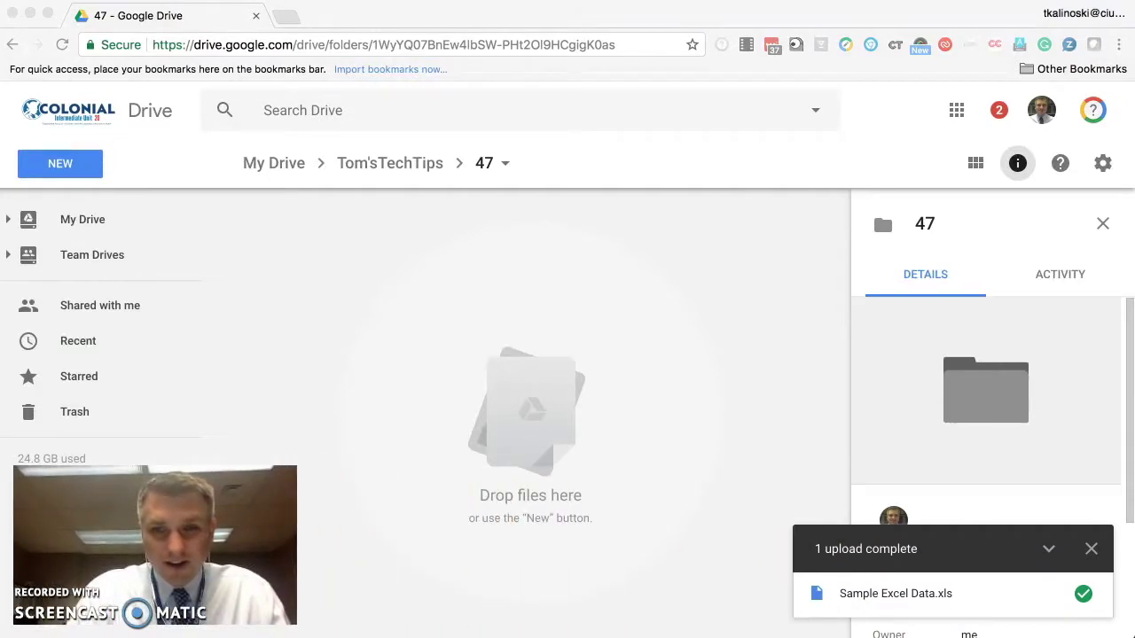
{"action": "left_click", "coordinate": [1092, 550]}
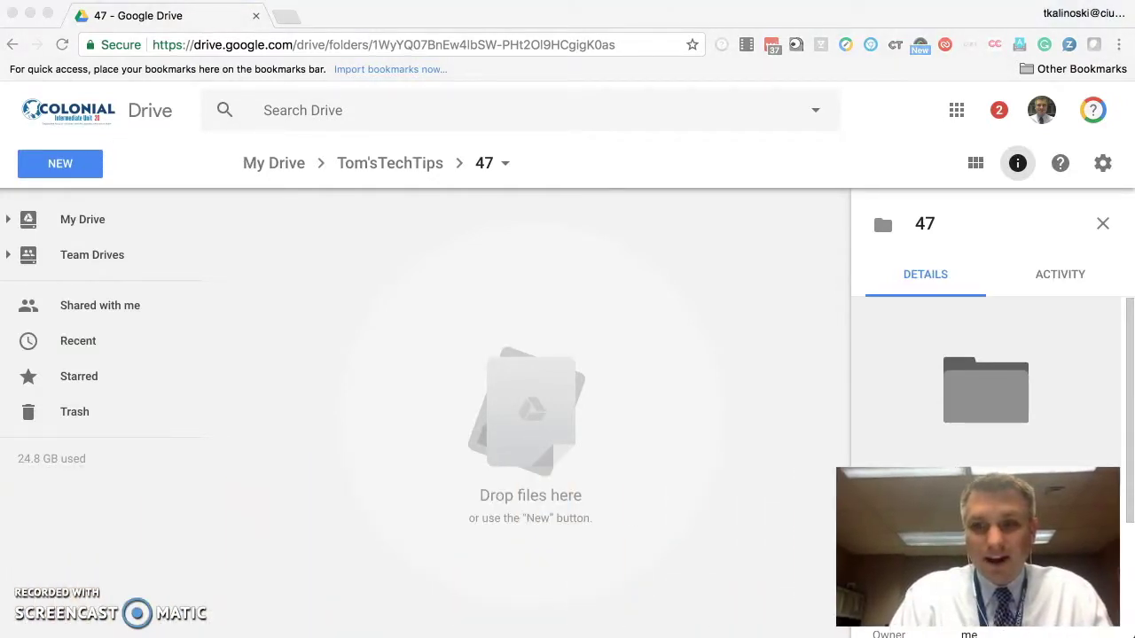
{"action": "left_click", "coordinate": [65, 167]}
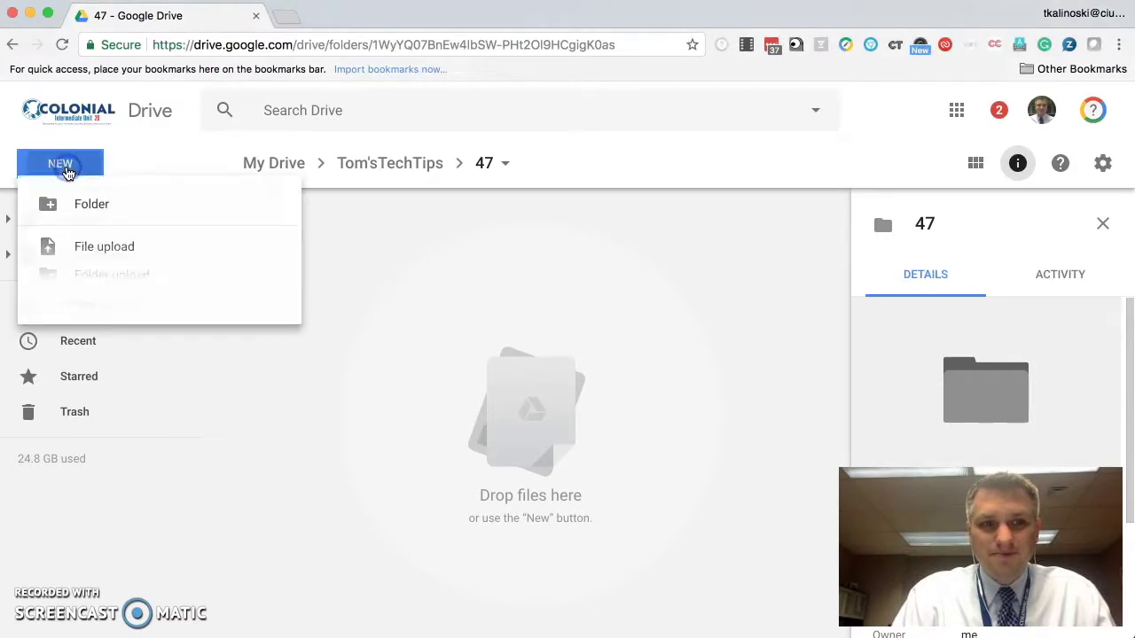
{"action": "left_click", "coordinate": [166, 244]}
{"action": "left_click", "coordinate": [479, 148]}
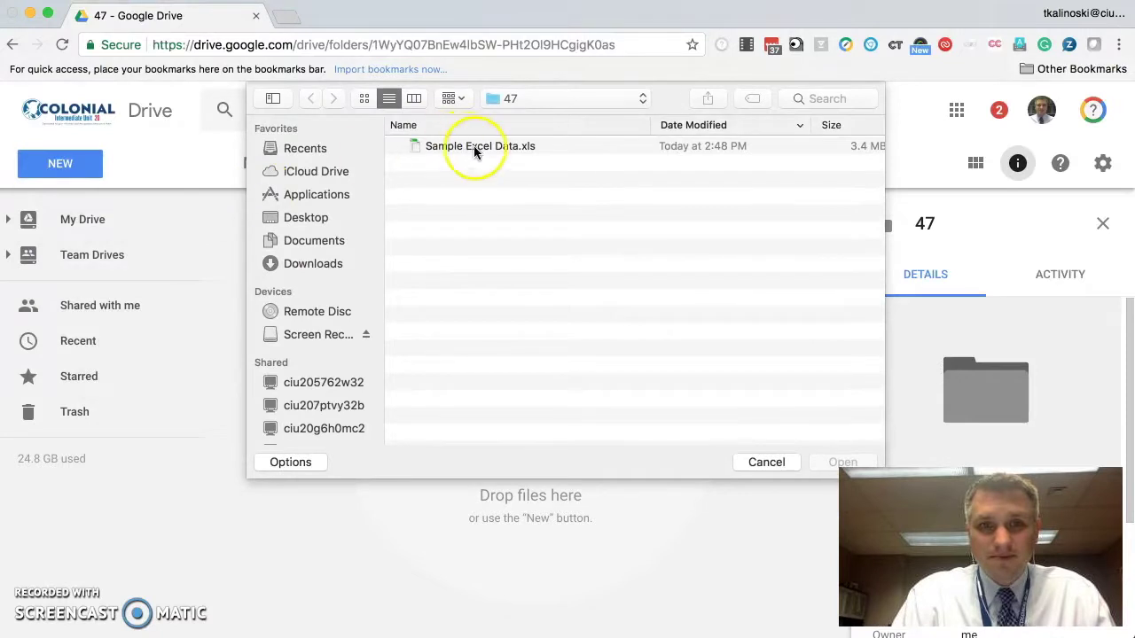
{"action": "left_click", "coordinate": [517, 151]}
{"action": "left_click", "coordinate": [836, 461]}
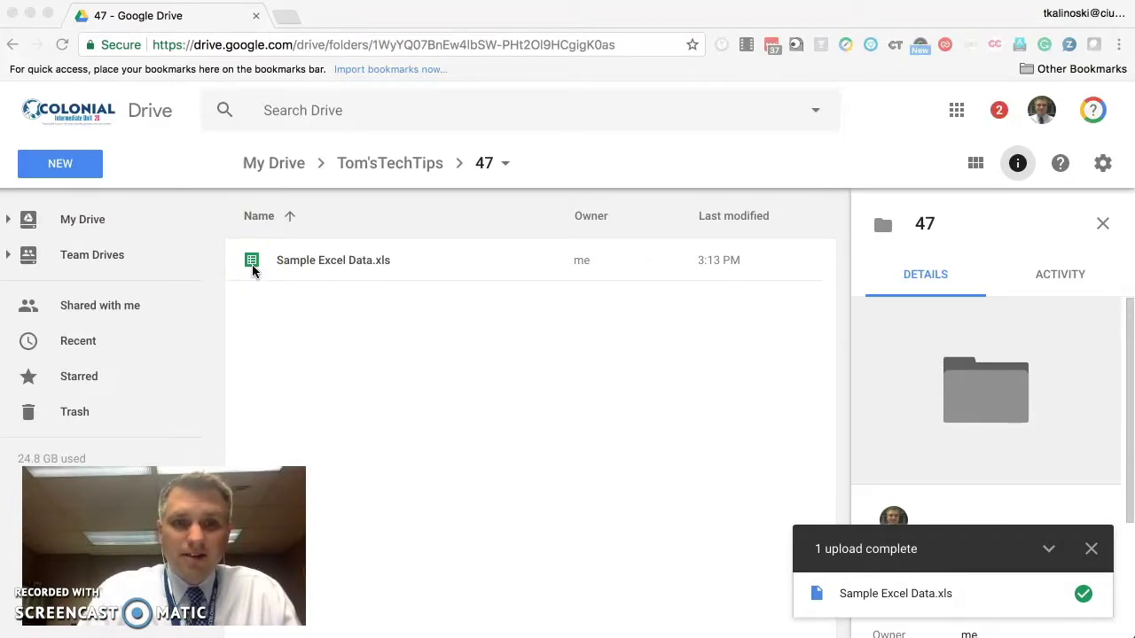
- Open the converted Sample Excel Data.xls spreadsheet from folder 47
{"action": "left_click", "coordinate": [315, 270]}
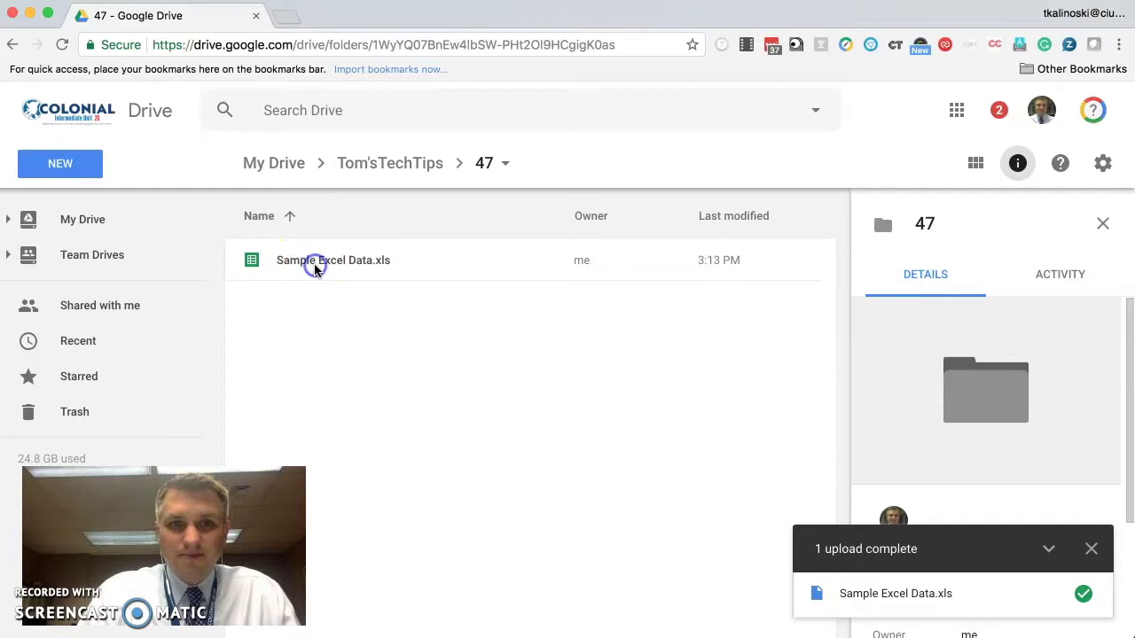
{"action": "double_click", "coordinate": [307, 264]}
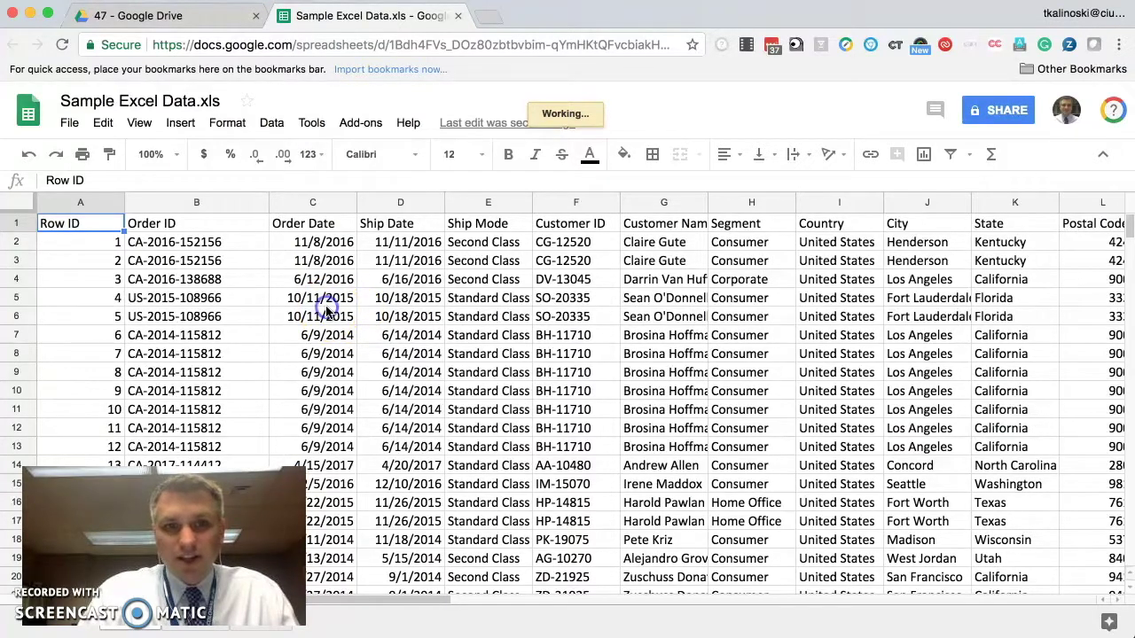
- Widen the Order Date column to about one and a half times its current width
{"action": "left_click", "coordinate": [327, 300]}
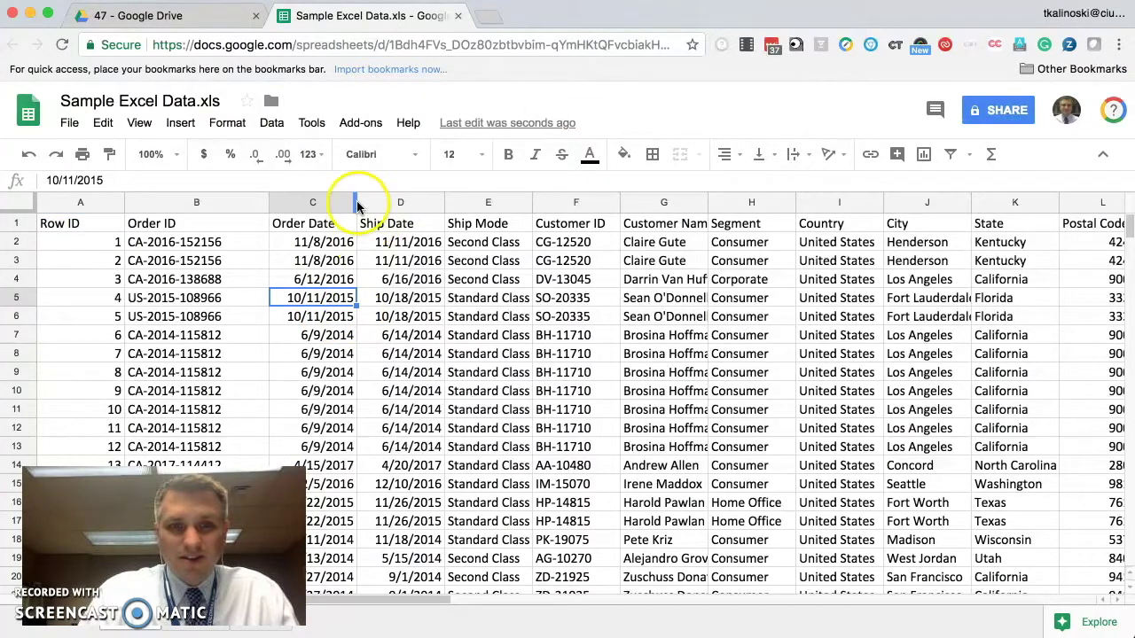
{"action": "left_click_drag", "start_coordinate": [358, 203], "coordinate": [403, 203]}
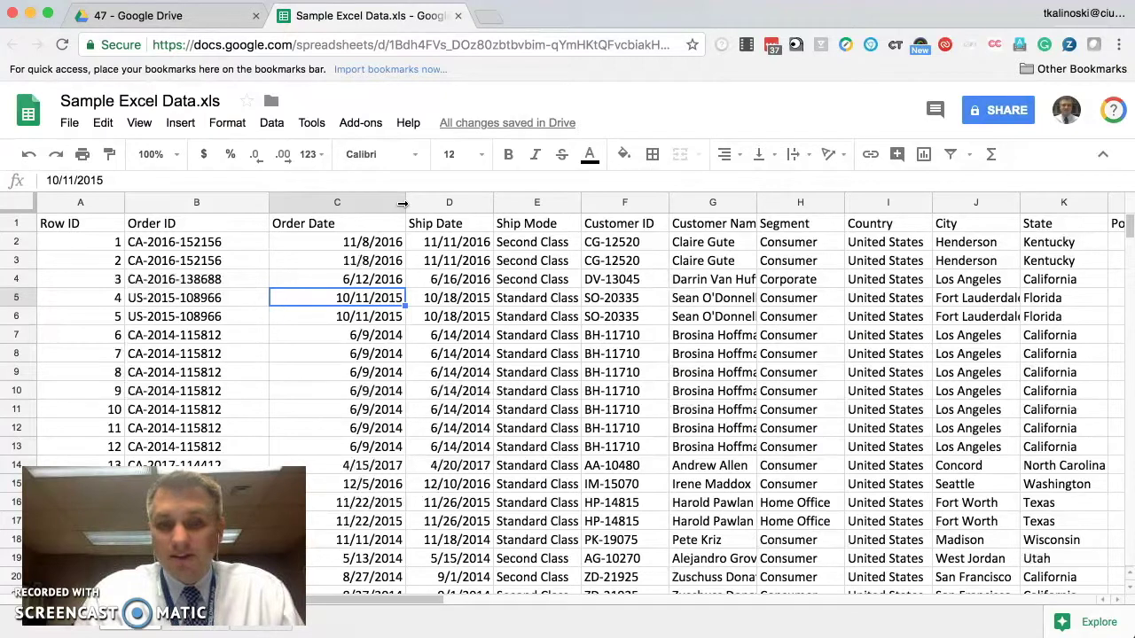
- Set up an email of the spreadsheet as an attachment in Microsoft Excel (.xlsx) format
{"action": "left_click", "coordinate": [70, 125]}
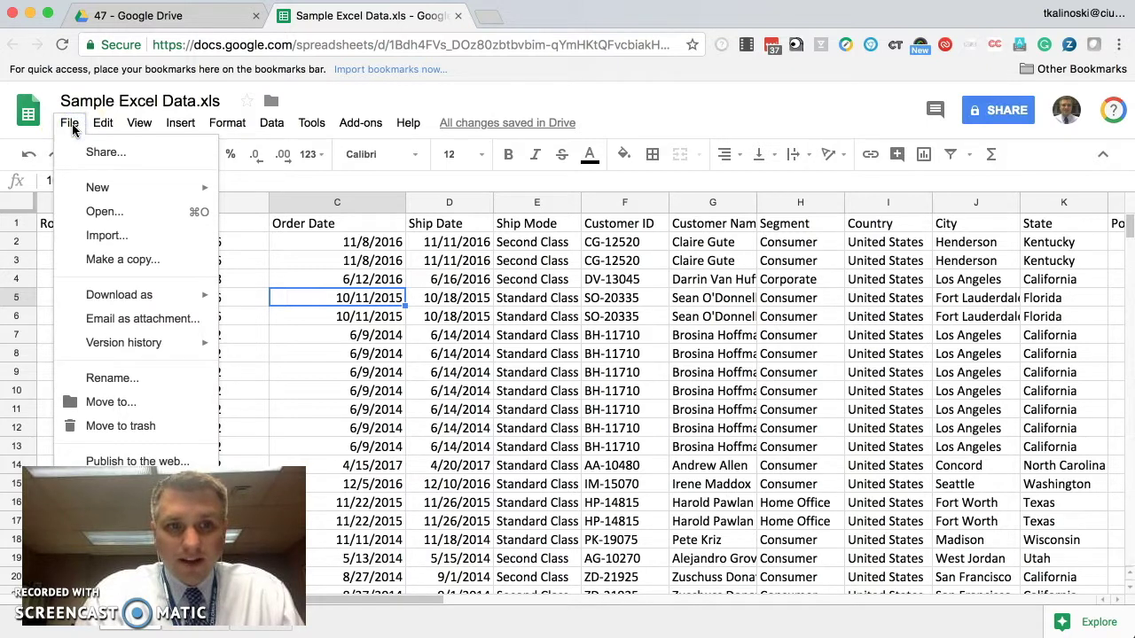
{"action": "left_click", "coordinate": [131, 320]}
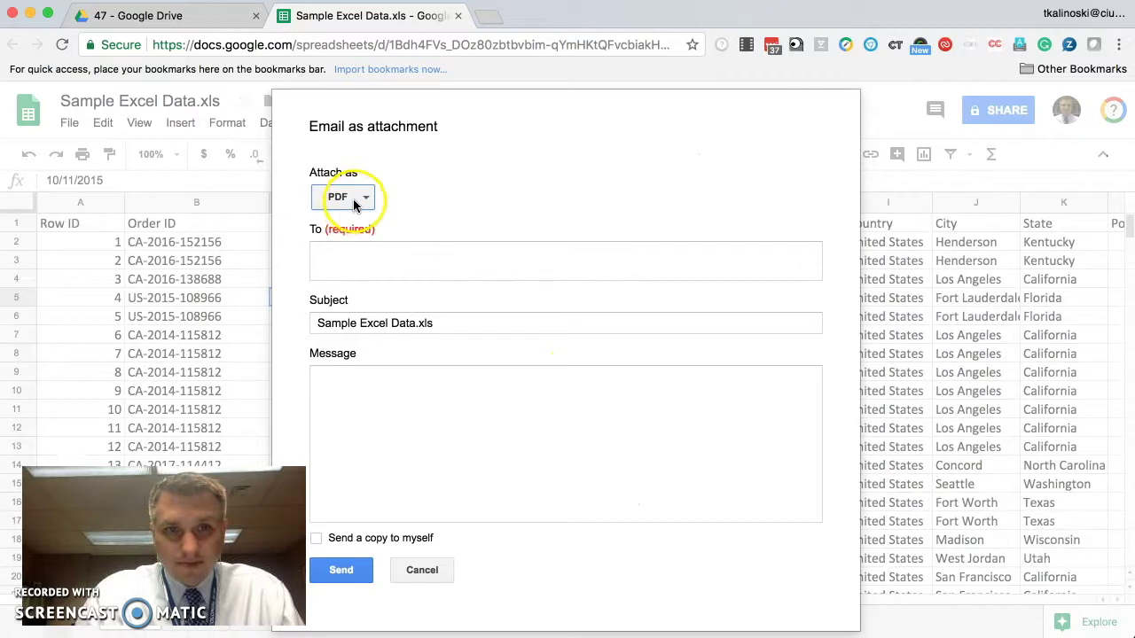
{"action": "left_click", "coordinate": [353, 204]}
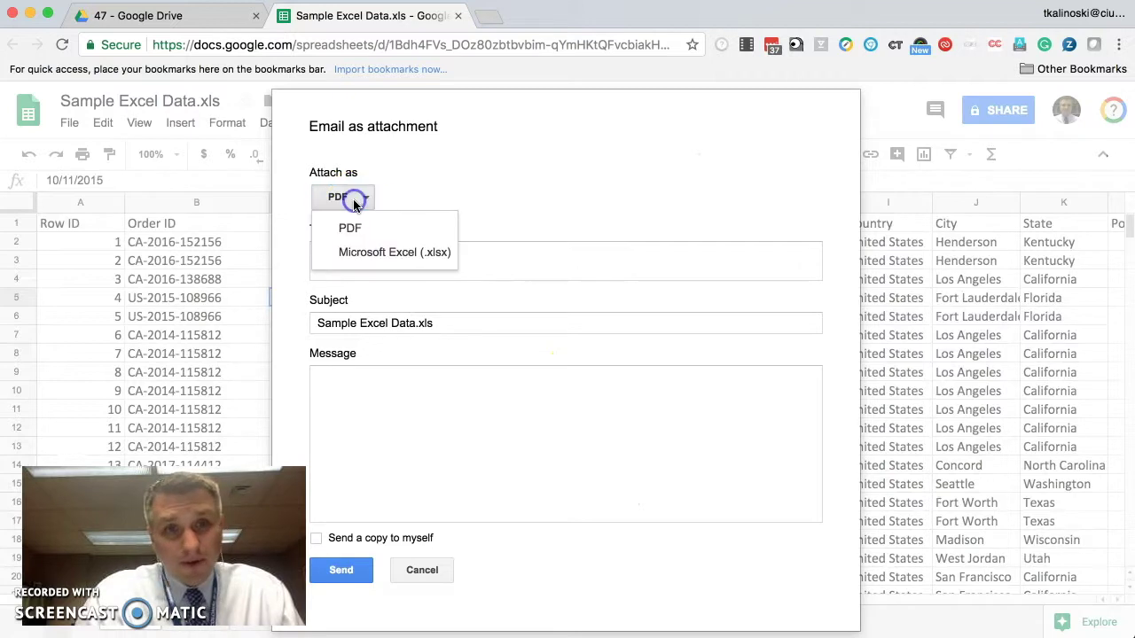
{"action": "left_click", "coordinate": [370, 255]}
- Fill in the recipient's e-mail address, enter the message "test" and send the email with the attachment
{"action": "left_click", "coordinate": [368, 257]}
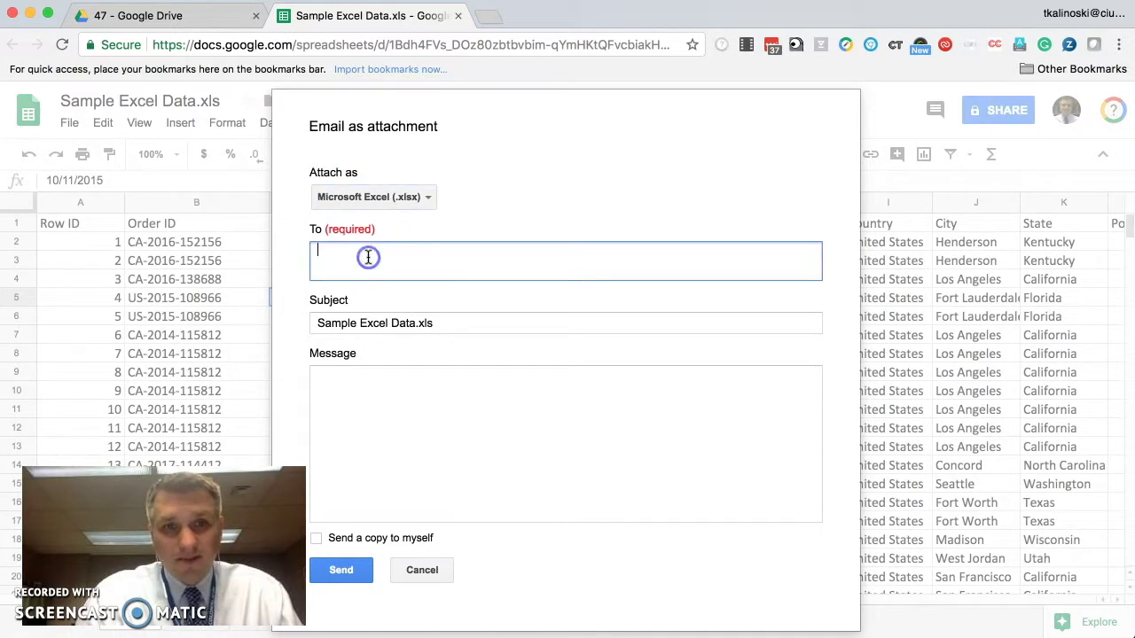
{"action": "type", "text": "tkal"}
{"action": "key", "text": "Return"}
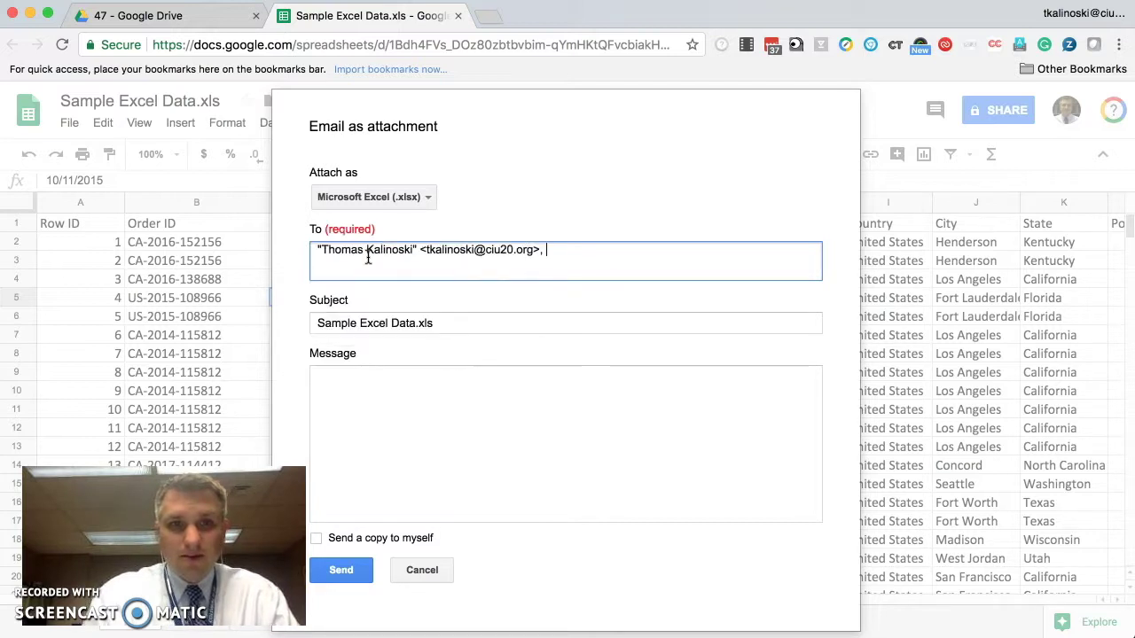
{"action": "left_click", "coordinate": [442, 413]}
{"action": "type", "text": "test"}
{"action": "left_click", "coordinate": [350, 567]}
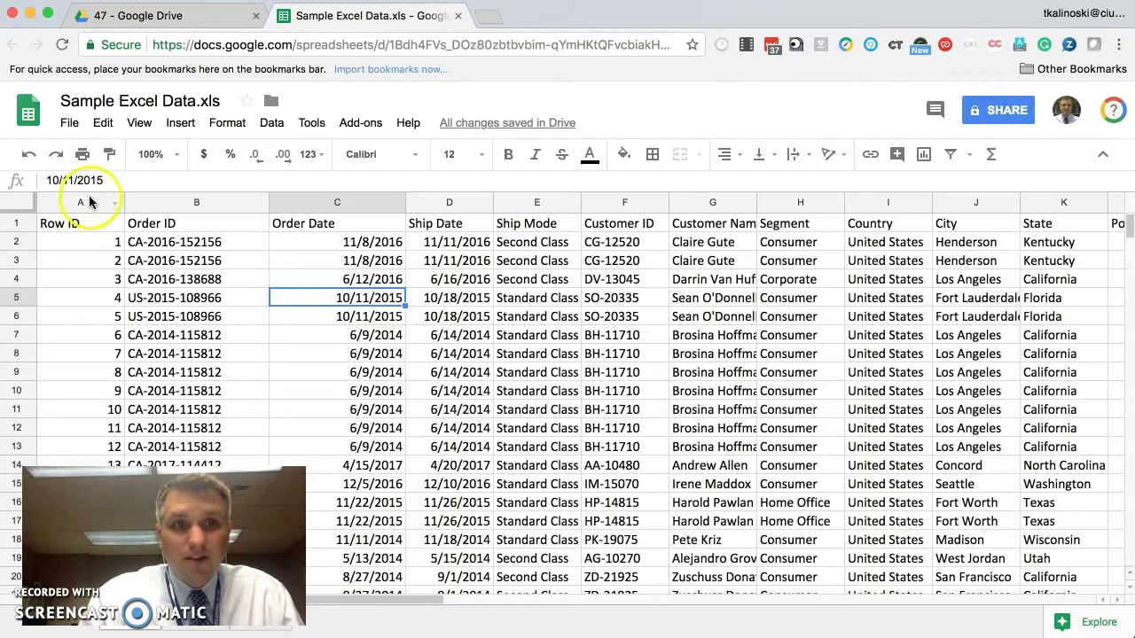
- Download the spreadsheet as a Microsoft Excel (.xlsx) file
{"action": "left_click", "coordinate": [69, 123]}
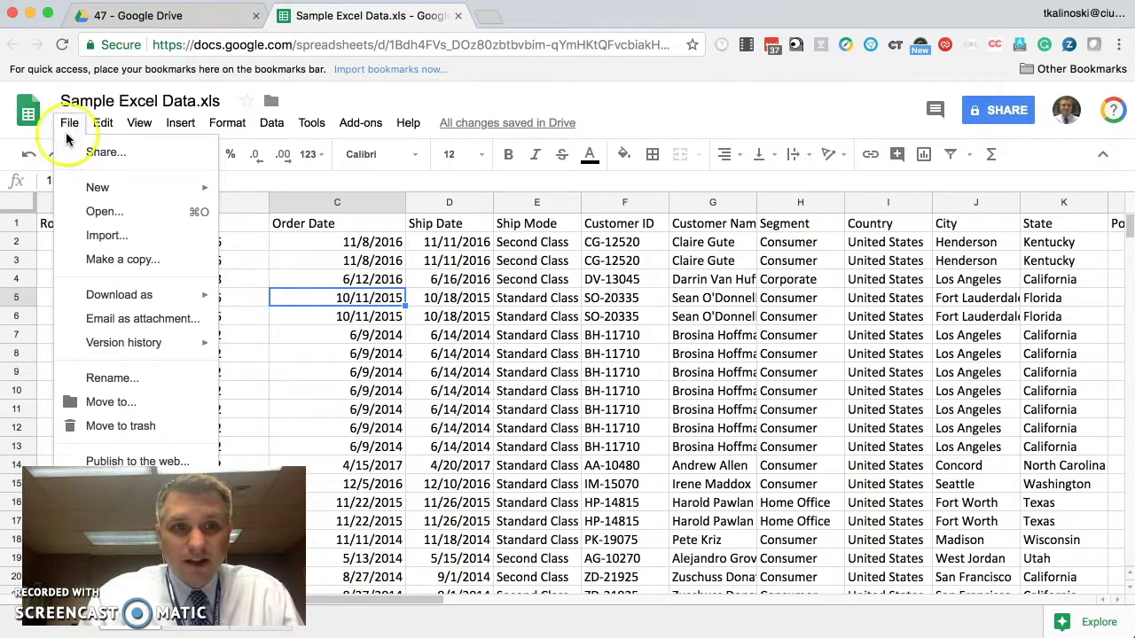
{"action": "left_click", "coordinate": [163, 296]}
{"action": "left_click", "coordinate": [303, 307]}
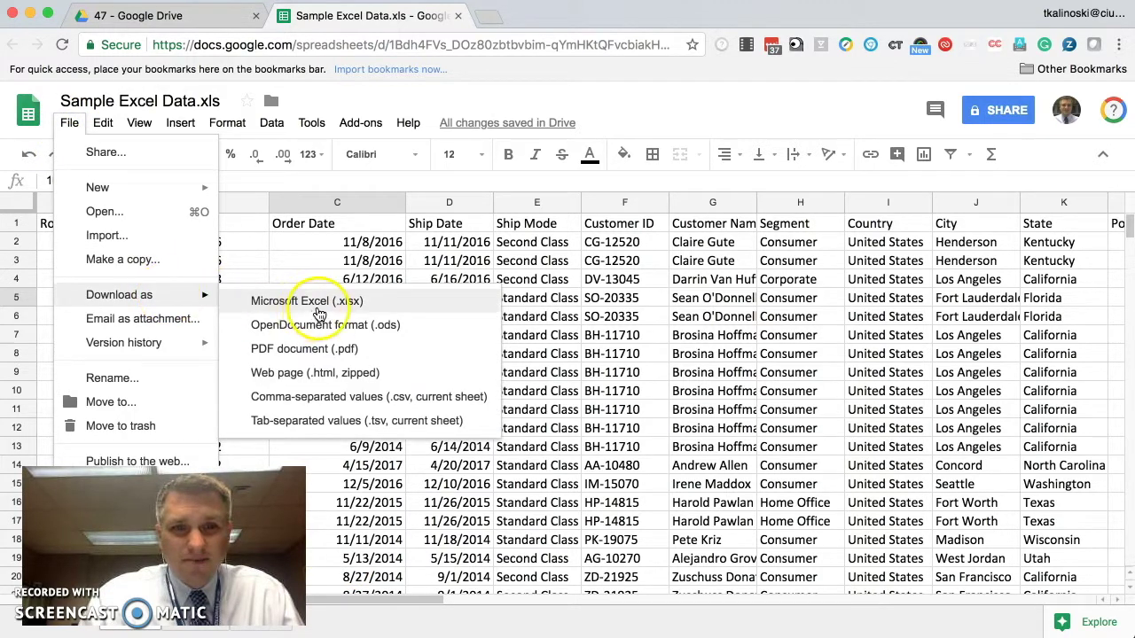
{"action": "left_click", "coordinate": [294, 303]}
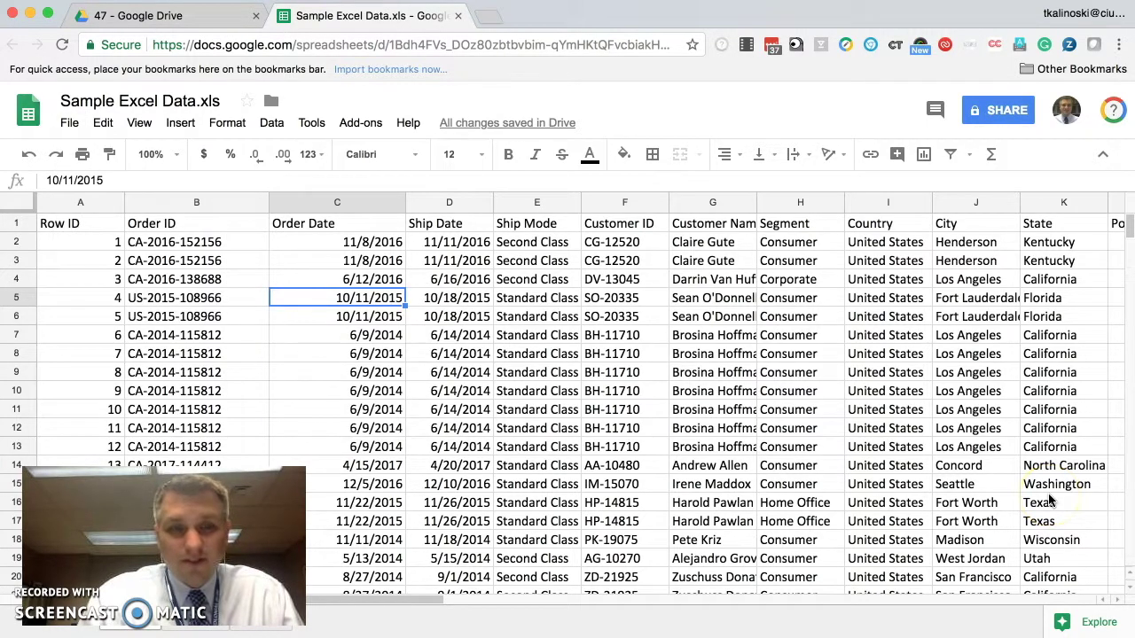